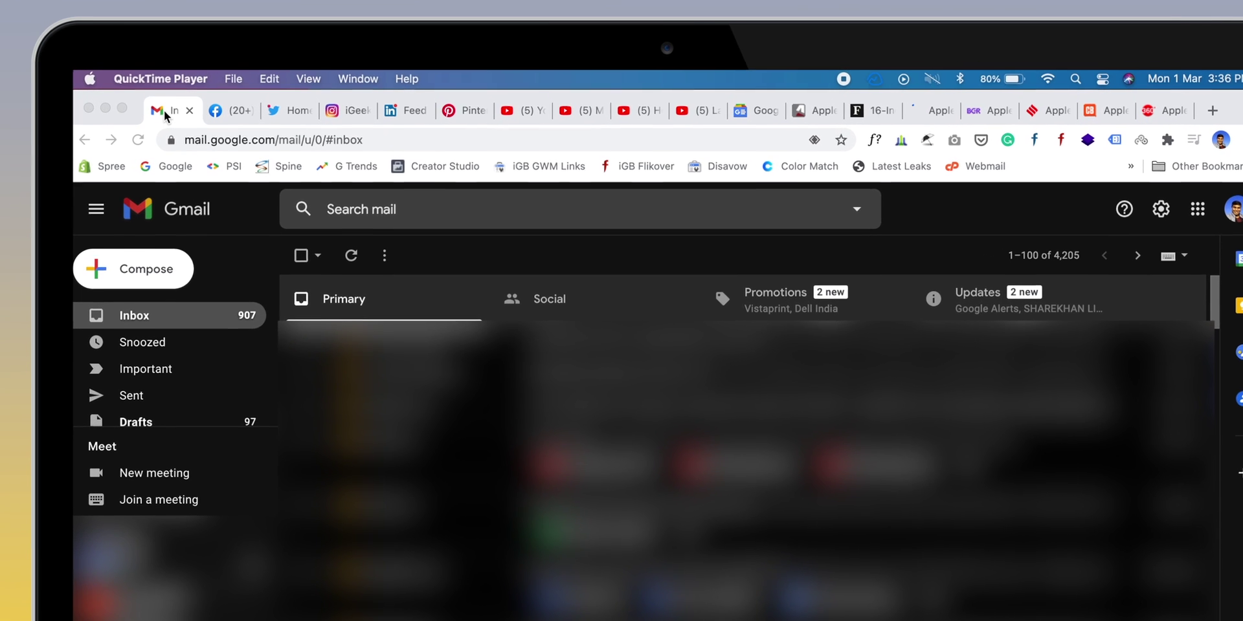
Step: Move the Gmail tab into a new blue tab group titled 'Social Media'
right_click(165, 117)
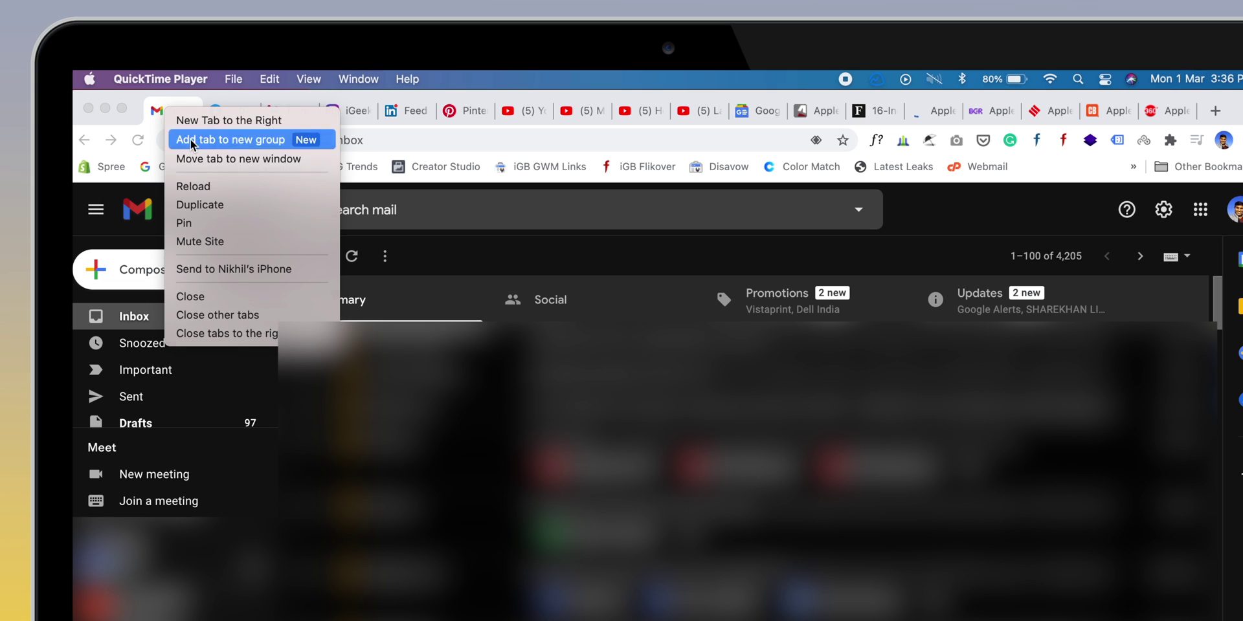
key(Escape)
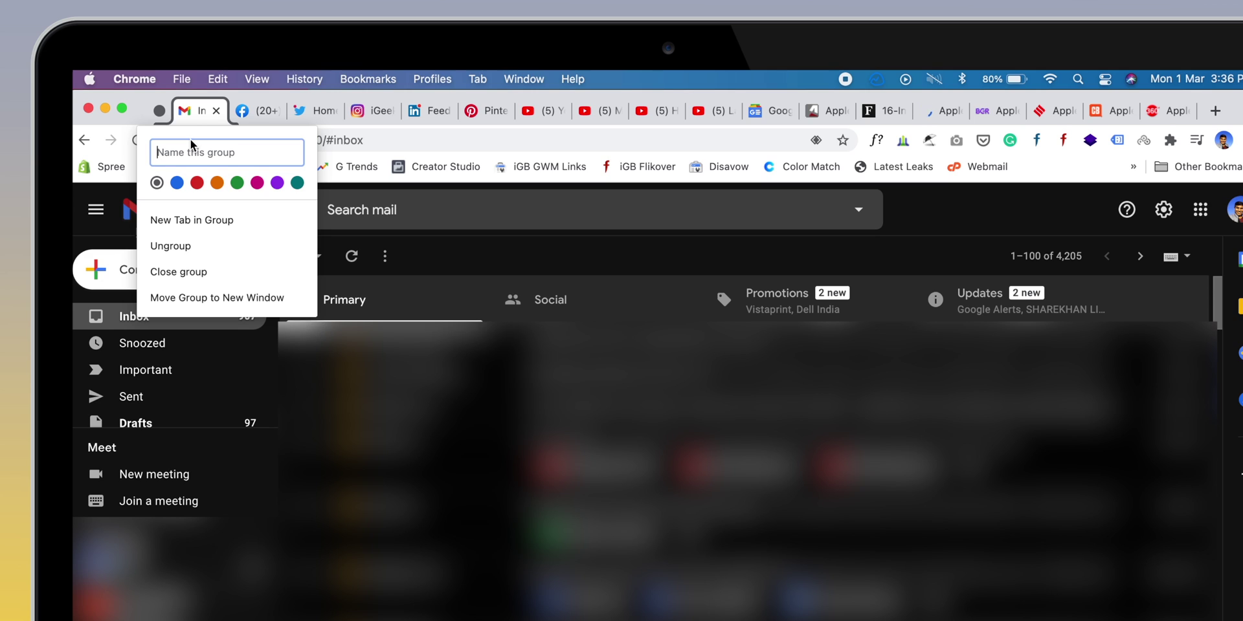
text(Social)
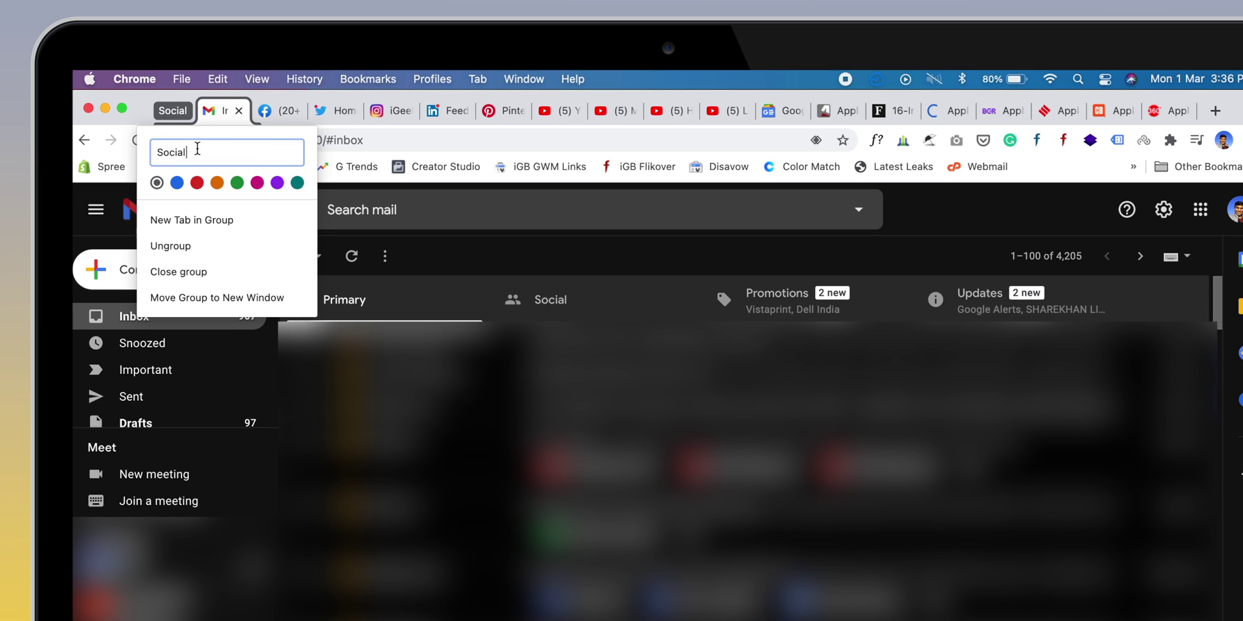
text( Media)
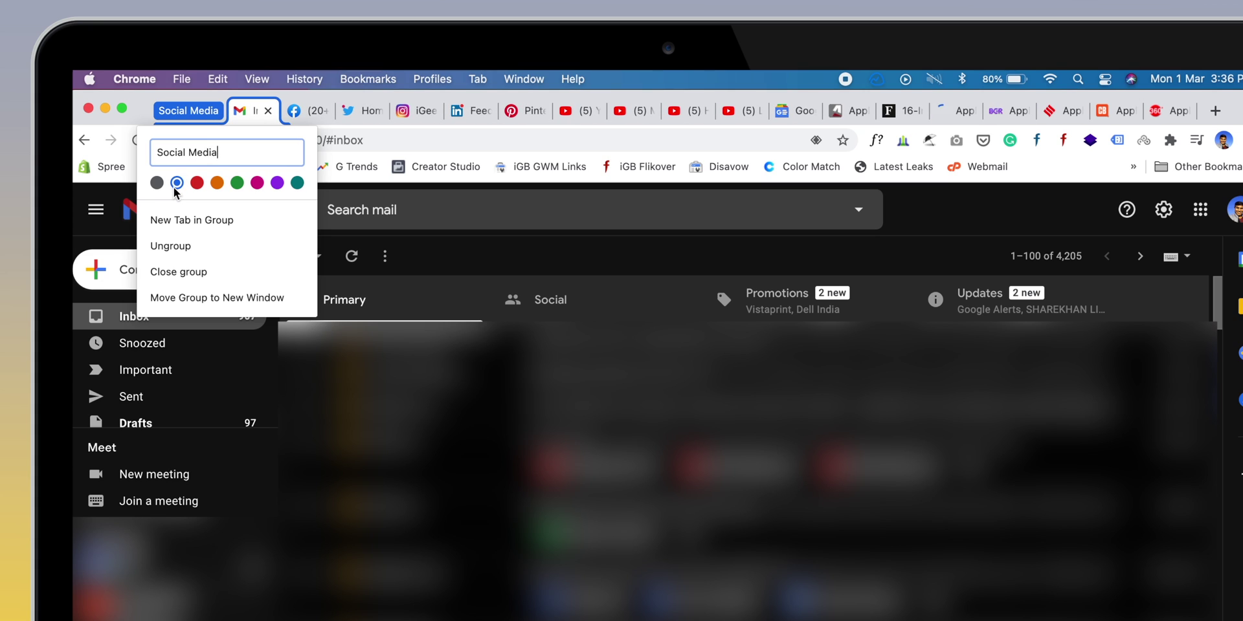
click(495, 255)
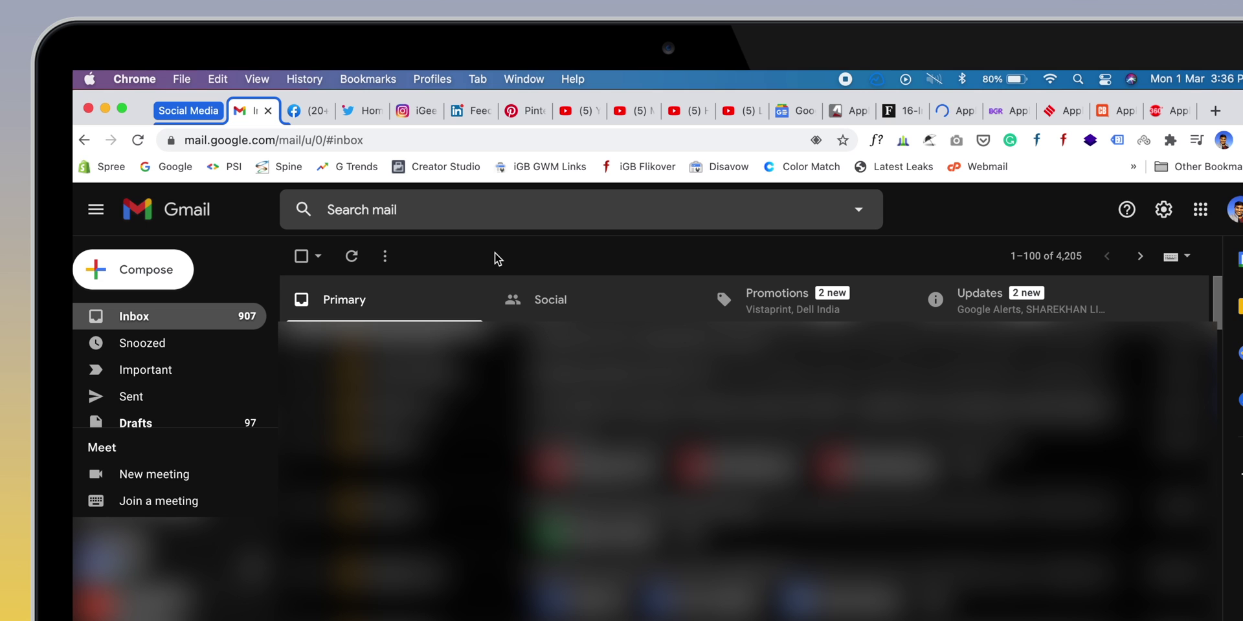
Step: Add the Facebook, Twitter and Instagram tabs to the Social Media group
click(299, 116)
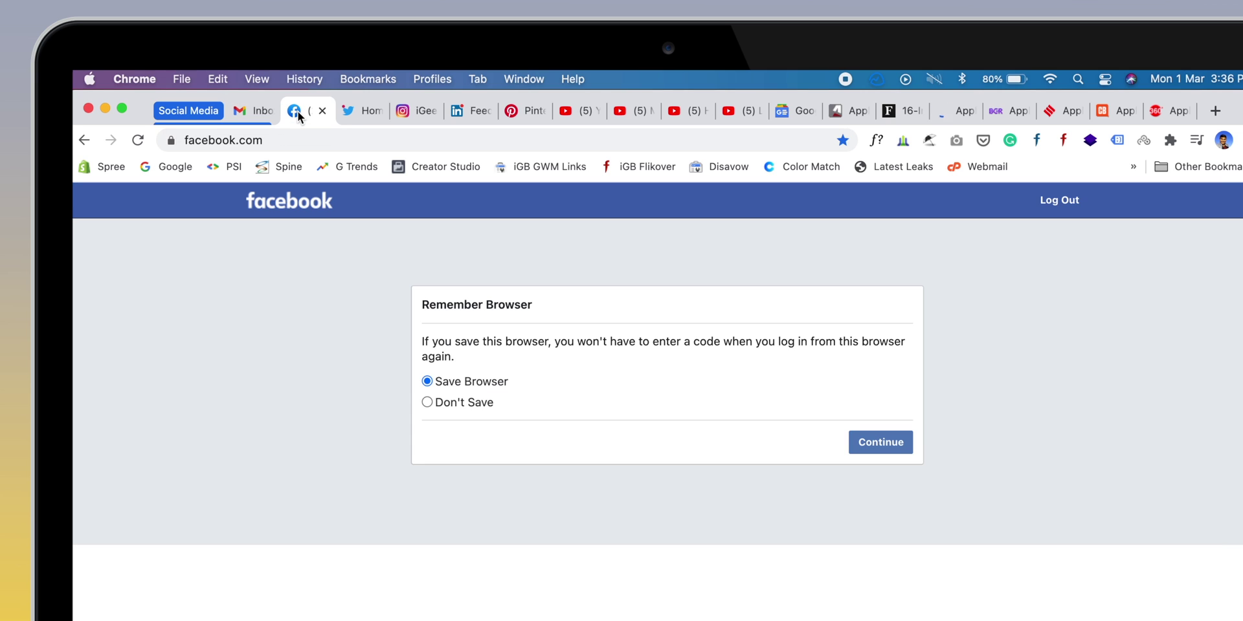
right_click(299, 117)
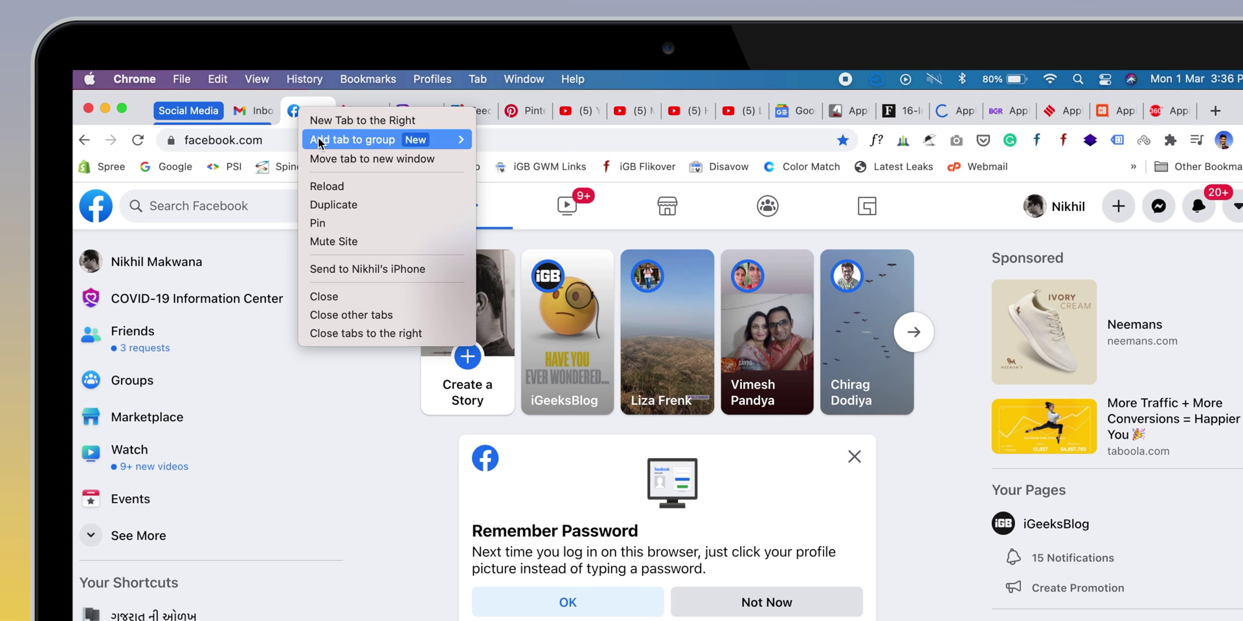
mouse_move(387, 140)
click(517, 166)
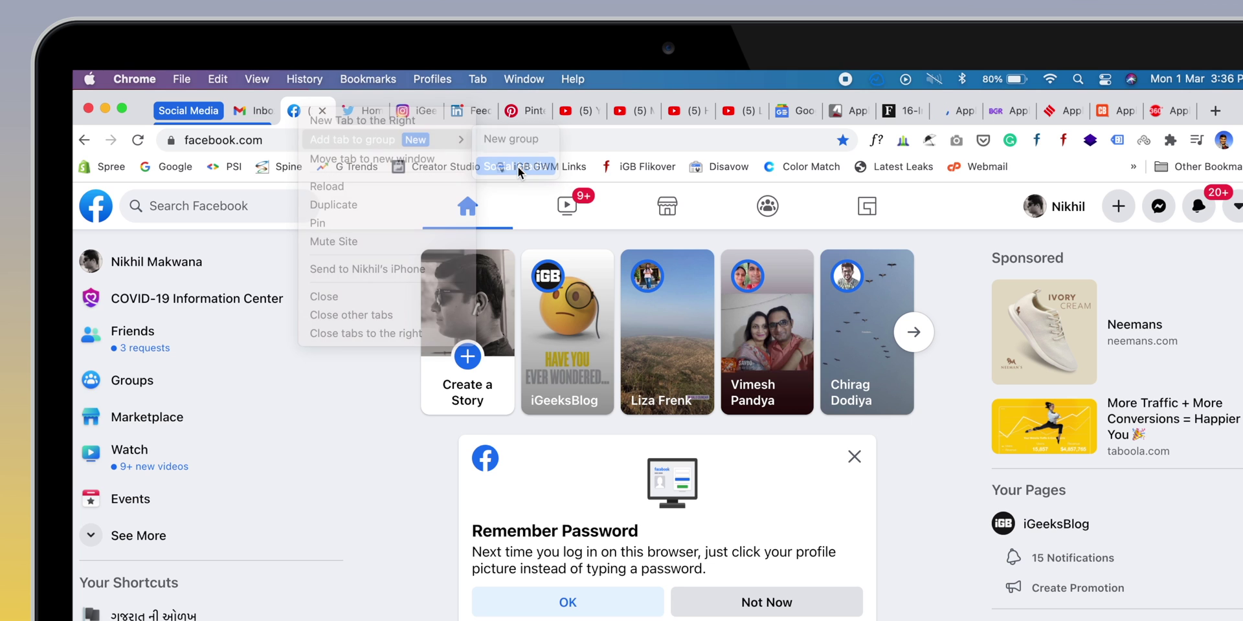
click(358, 111)
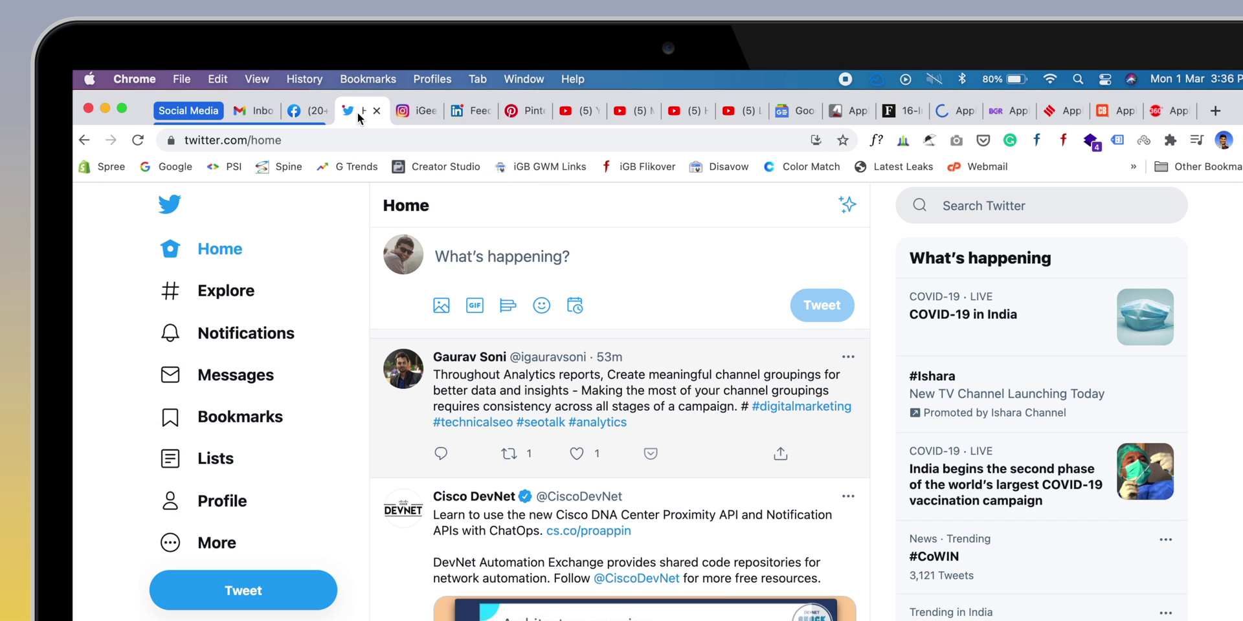
right_click(359, 114)
mouse_move(427, 141)
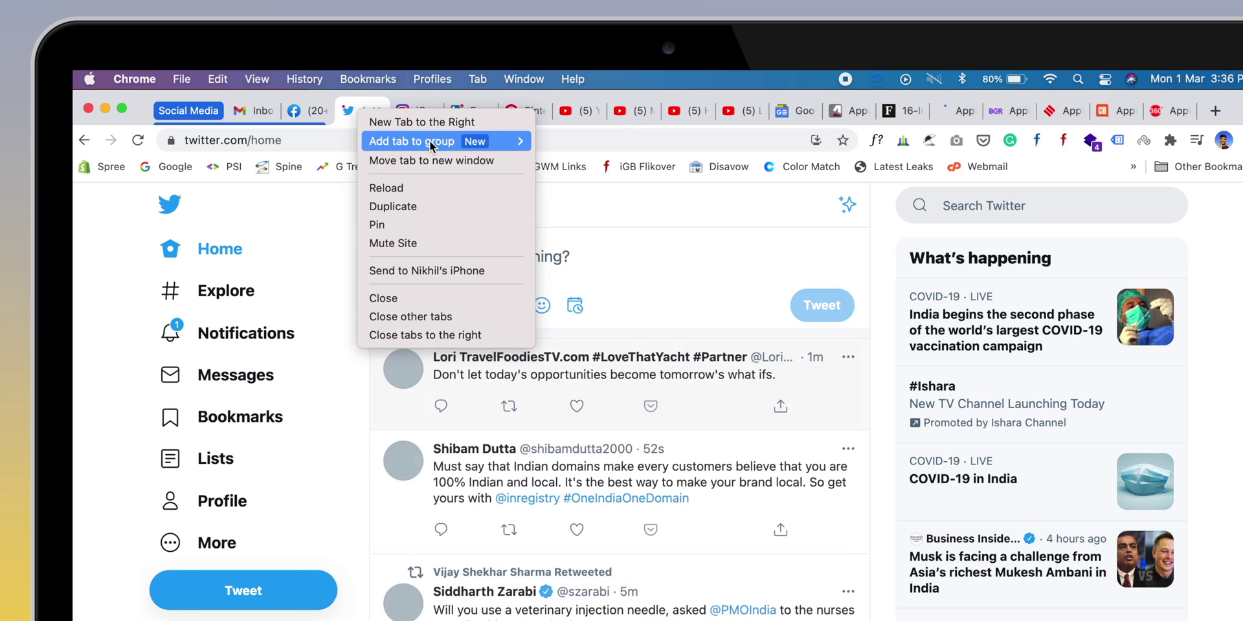
click(575, 167)
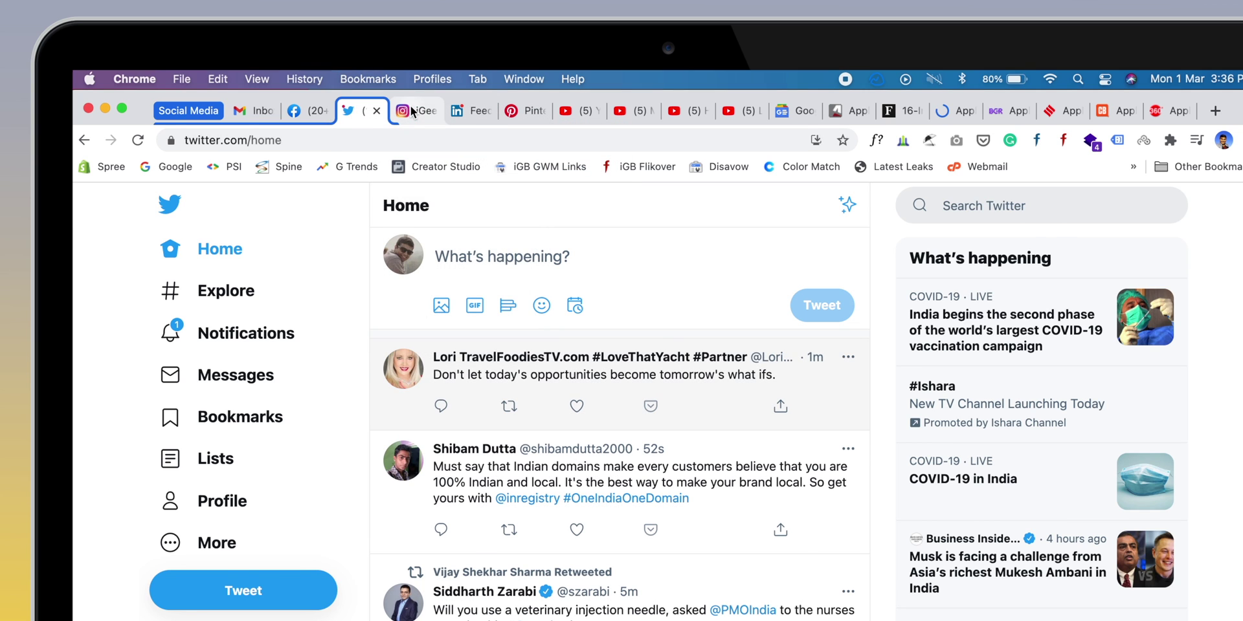
click(418, 116)
right_click(421, 115)
mouse_move(474, 144)
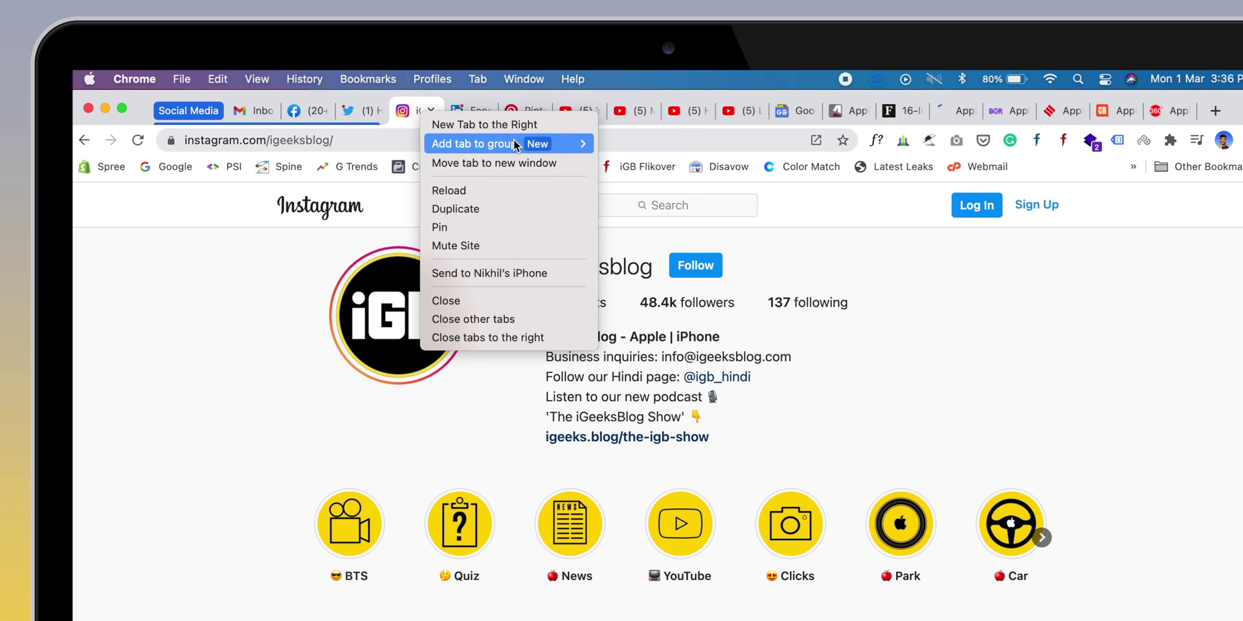
click(637, 170)
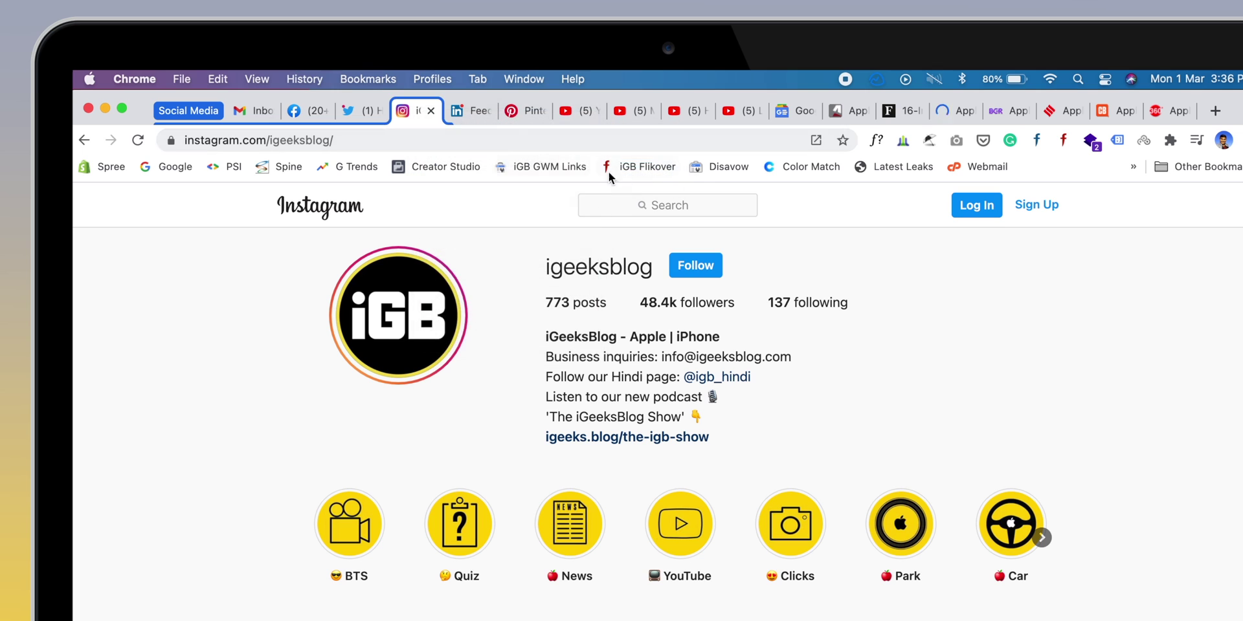
Step: Add the LinkedIn and Pinterest tabs to the Social Media group too
click(460, 111)
right_click(469, 112)
click(688, 164)
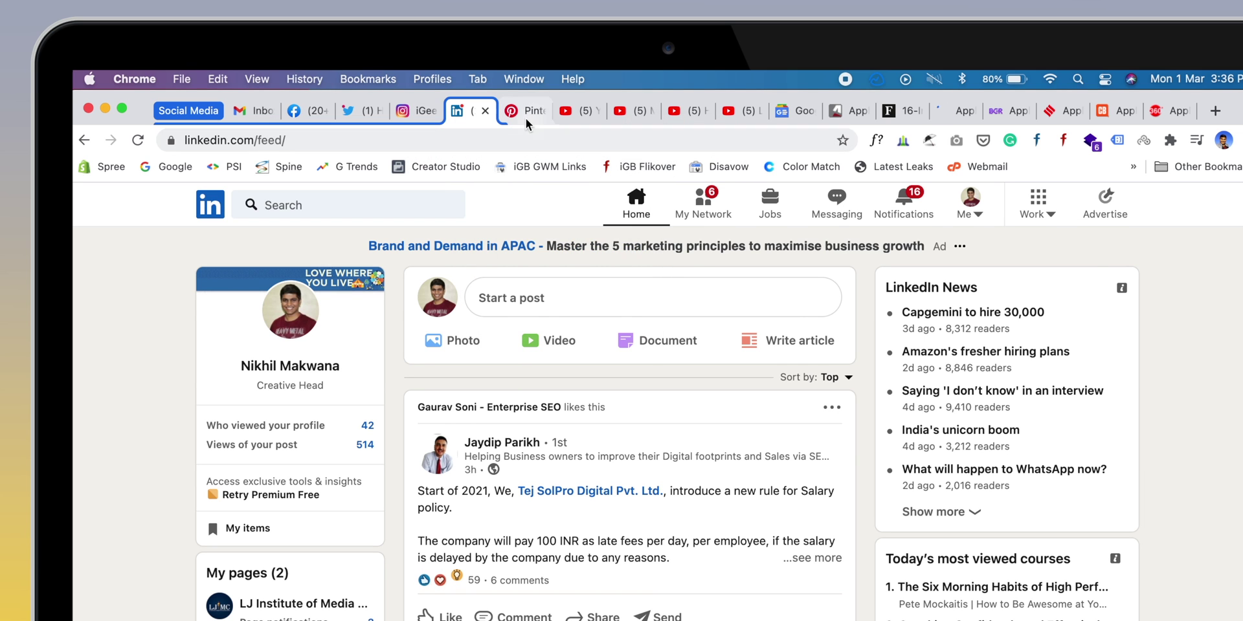
click(523, 114)
right_click(523, 117)
click(723, 166)
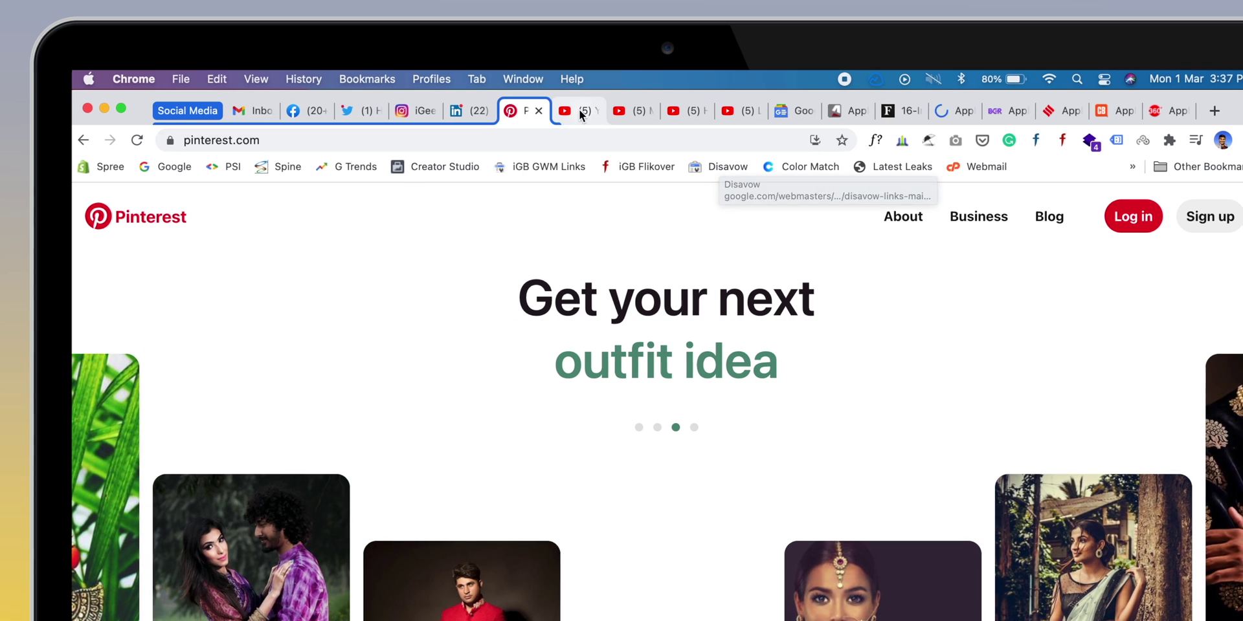
click(569, 112)
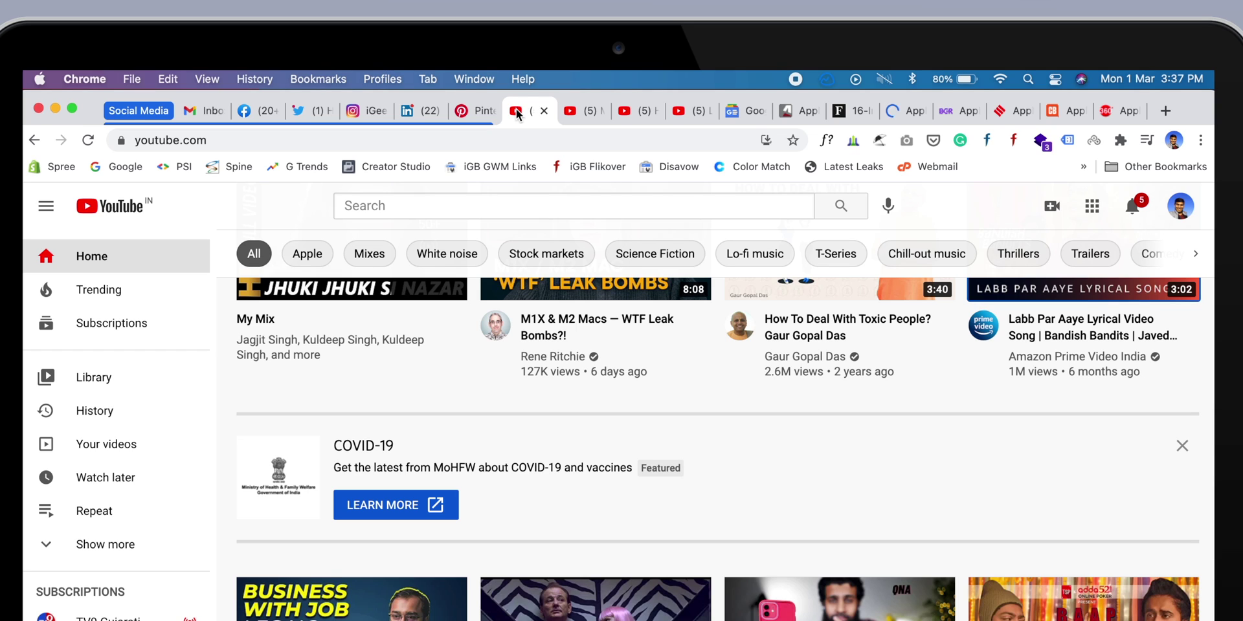
Step: Put the first YouTube tab into a new red tab group named 'YouTube'
right_click(517, 115)
mouse_move(583, 137)
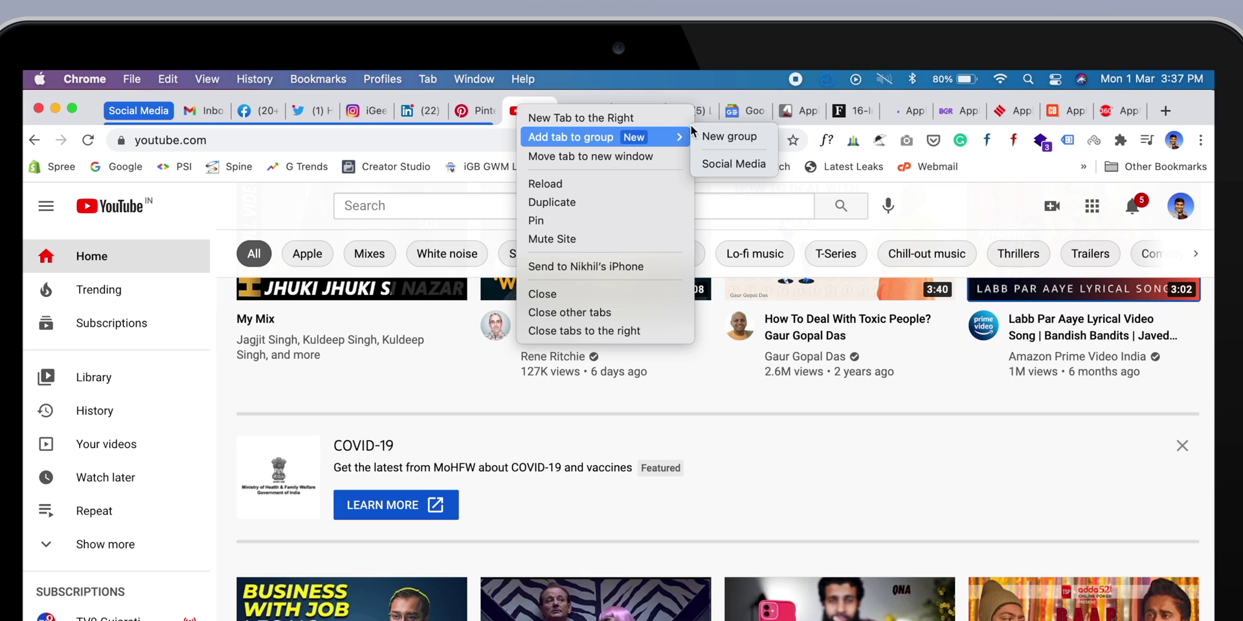
click(725, 136)
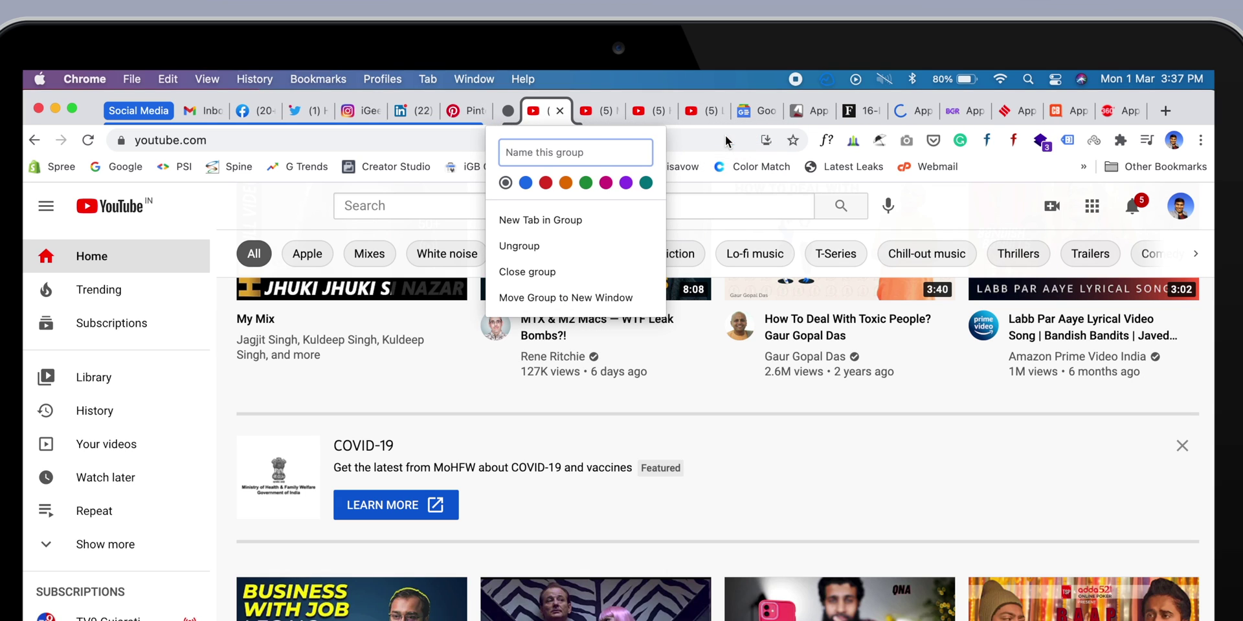
text(YouTube)
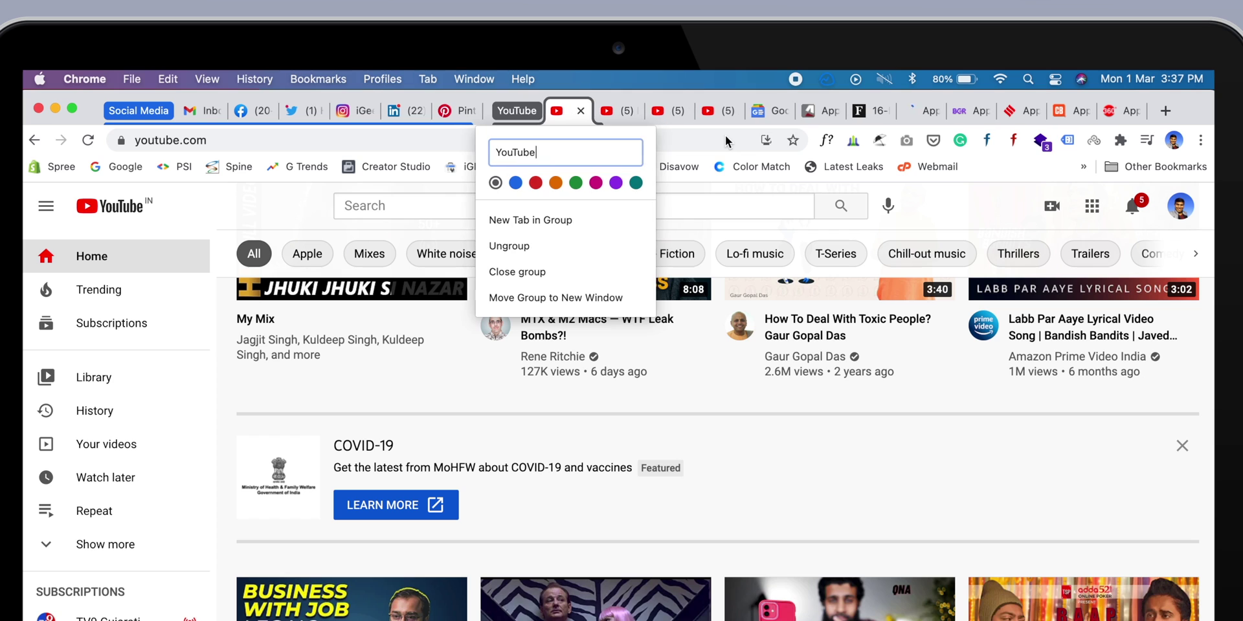
click(535, 183)
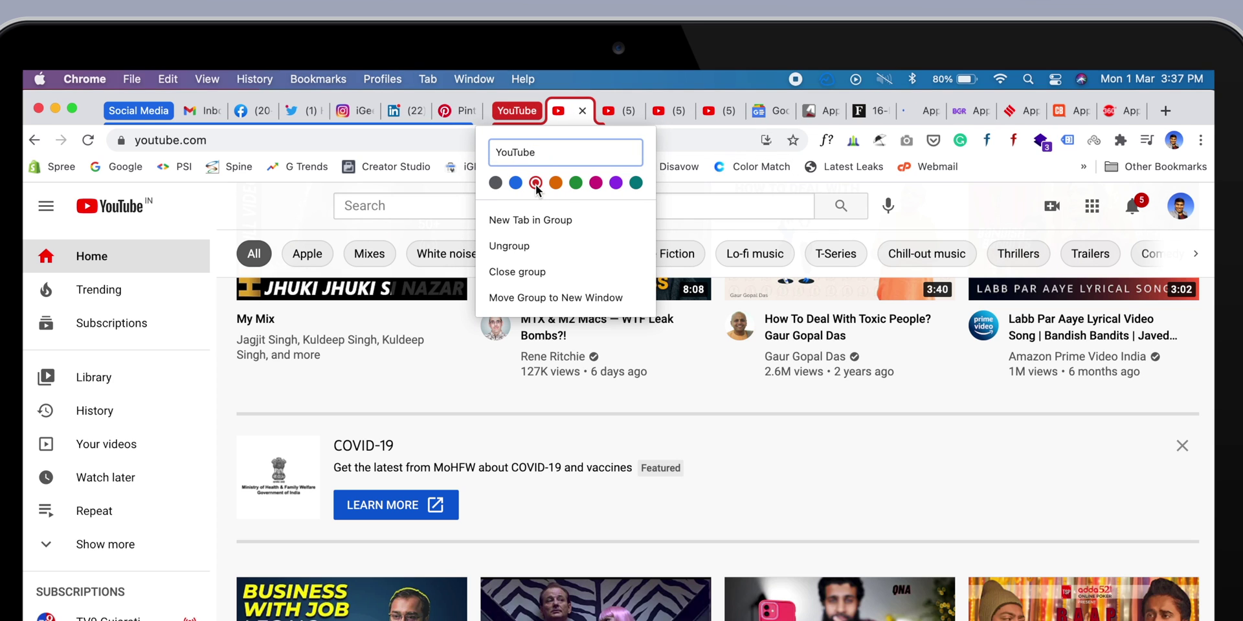
click(747, 189)
Step: Add the three remaining YouTube video tabs to the YouTube group
click(621, 113)
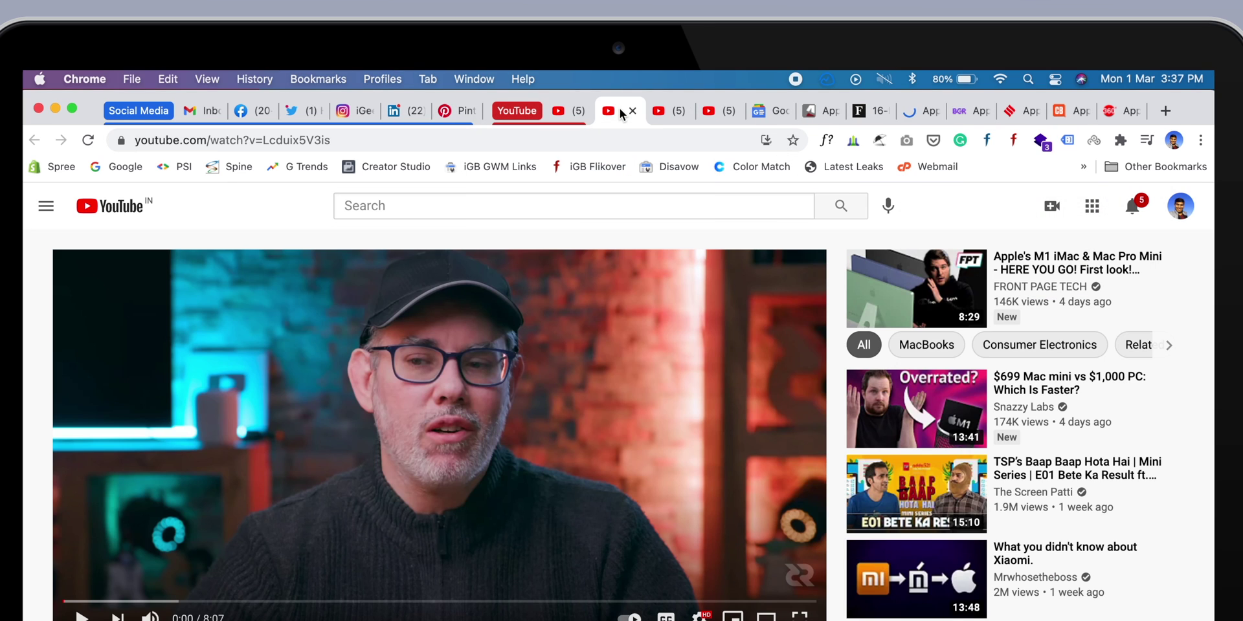
right_click(622, 114)
mouse_move(674, 137)
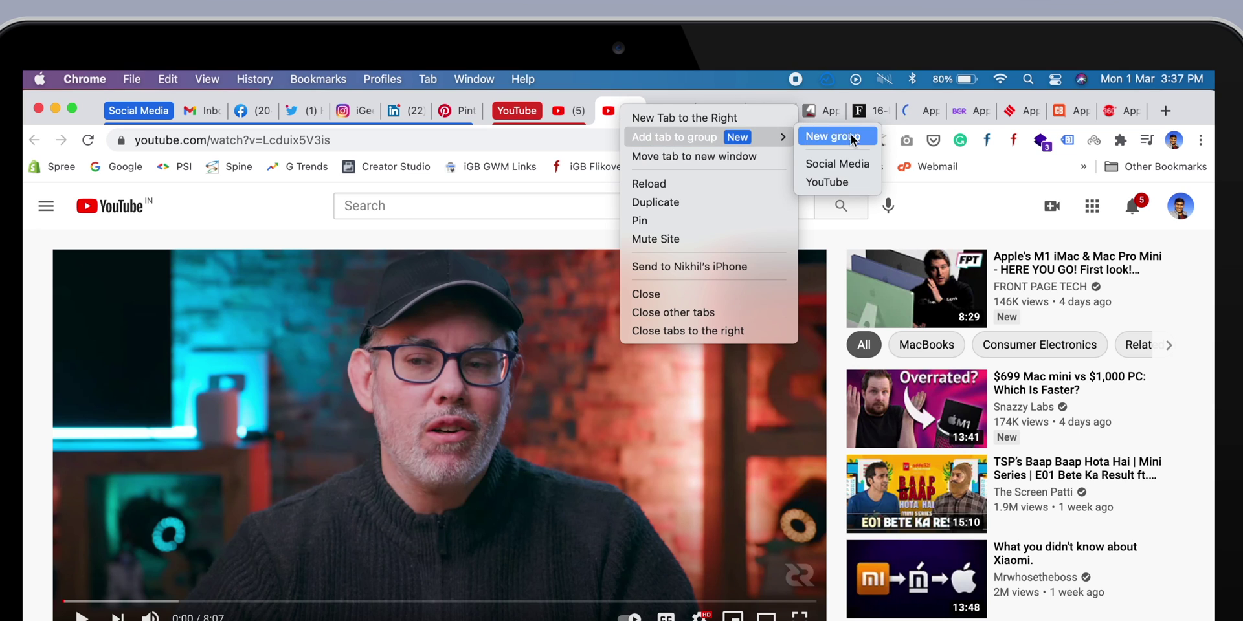
click(835, 182)
click(662, 112)
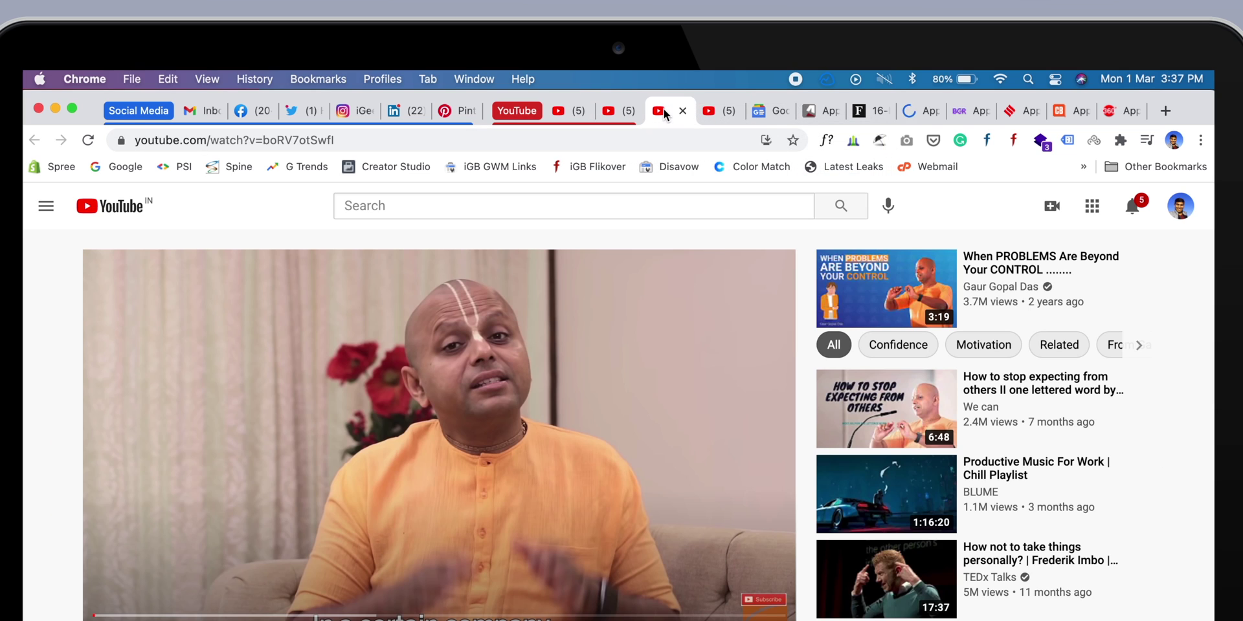
right_click(664, 113)
mouse_move(719, 138)
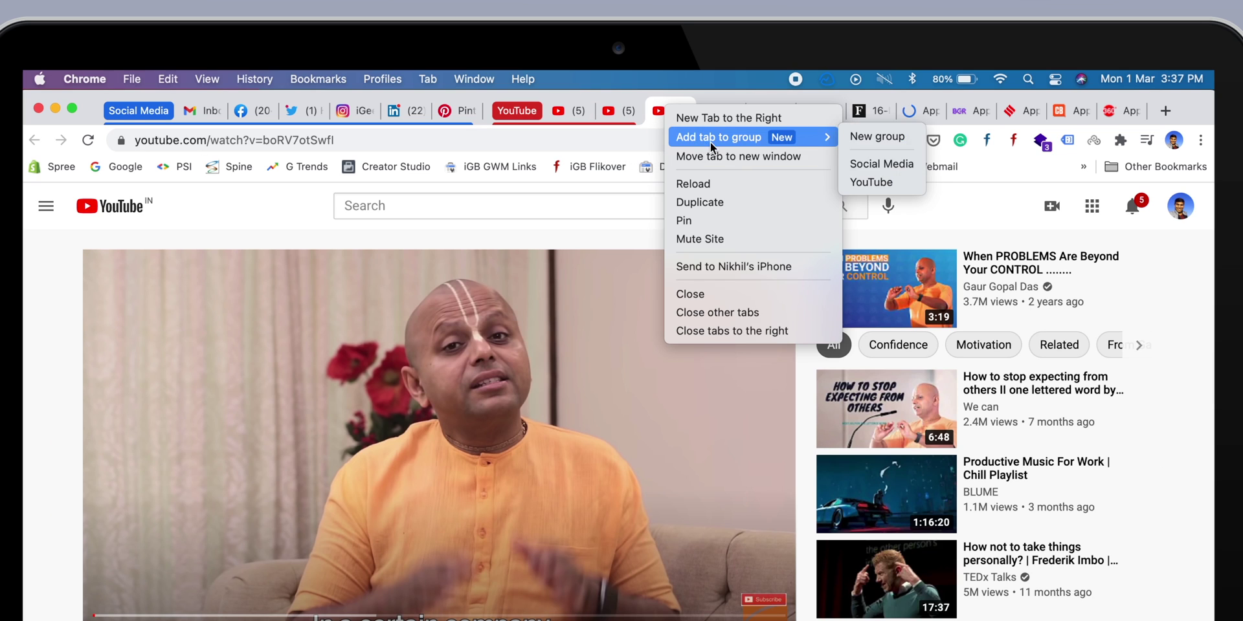
click(879, 188)
click(720, 114)
right_click(721, 114)
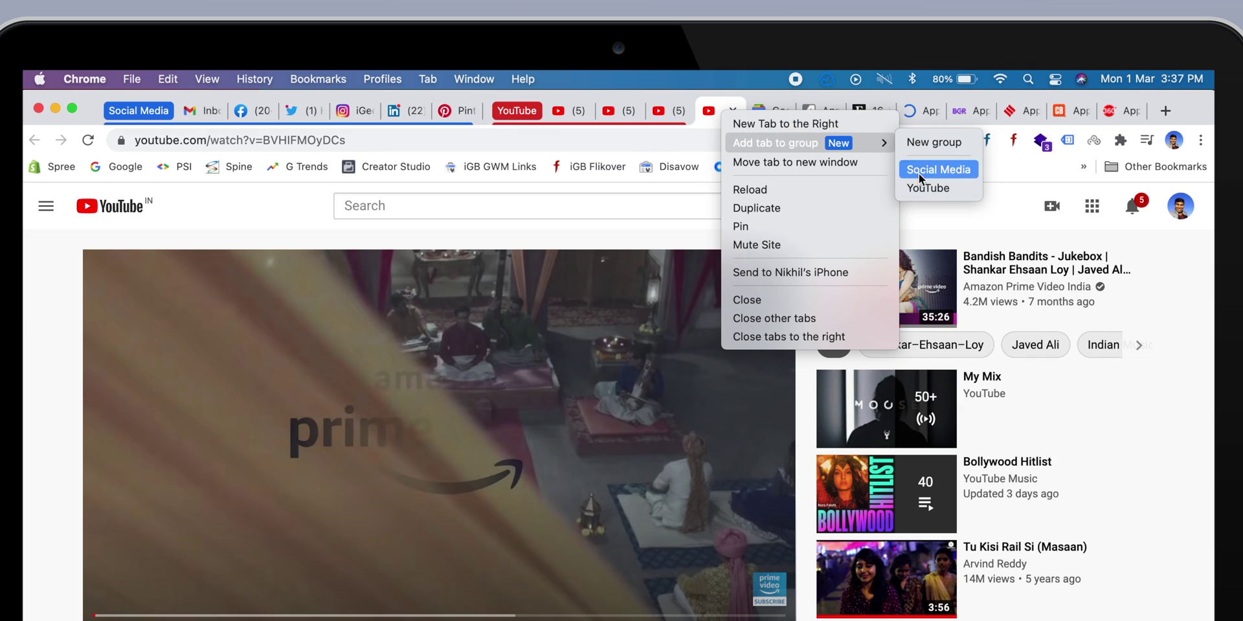
click(932, 187)
click(767, 115)
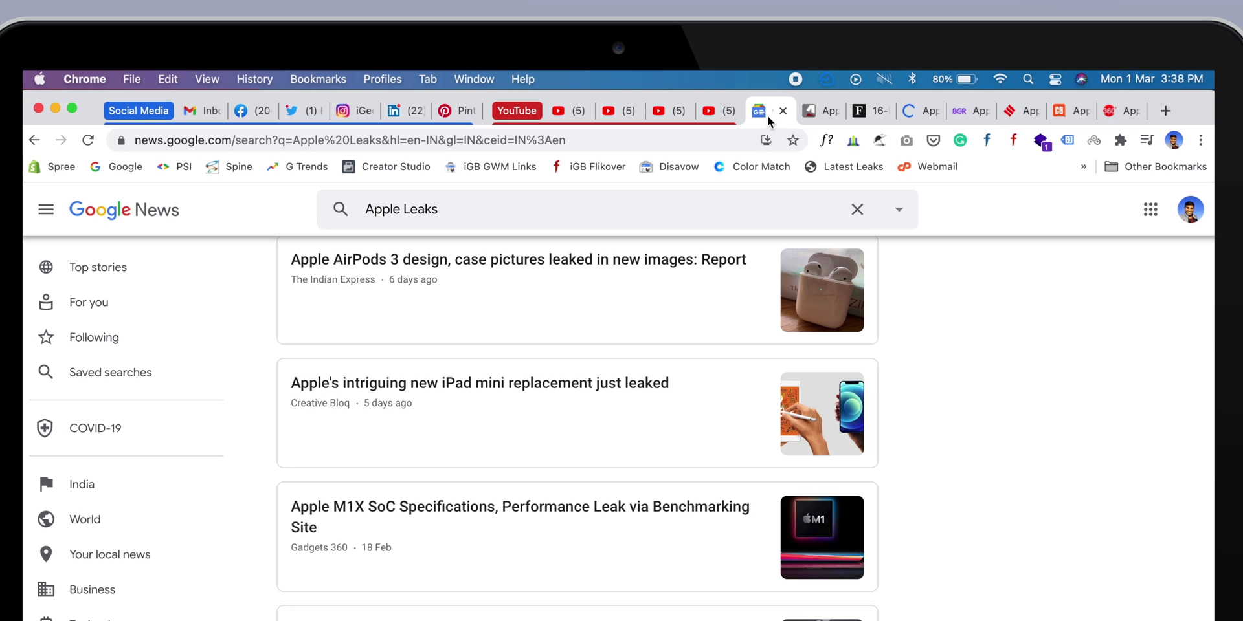
Step: Collapse the YouTube and Social Media tab groups
click(500, 111)
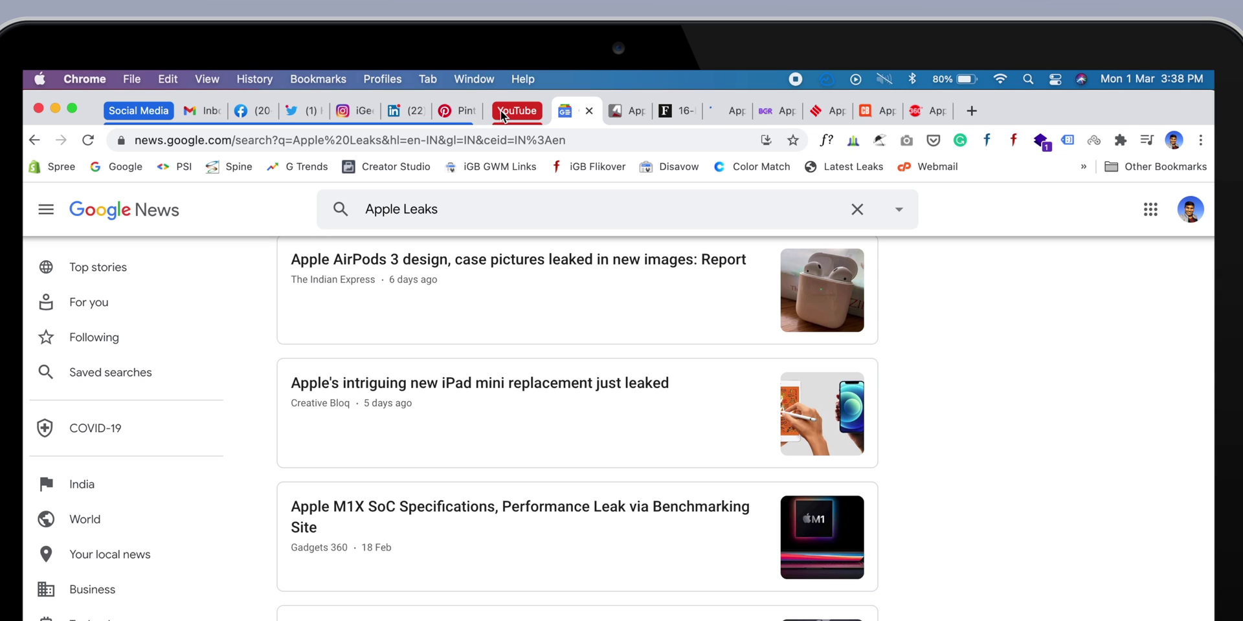
click(139, 111)
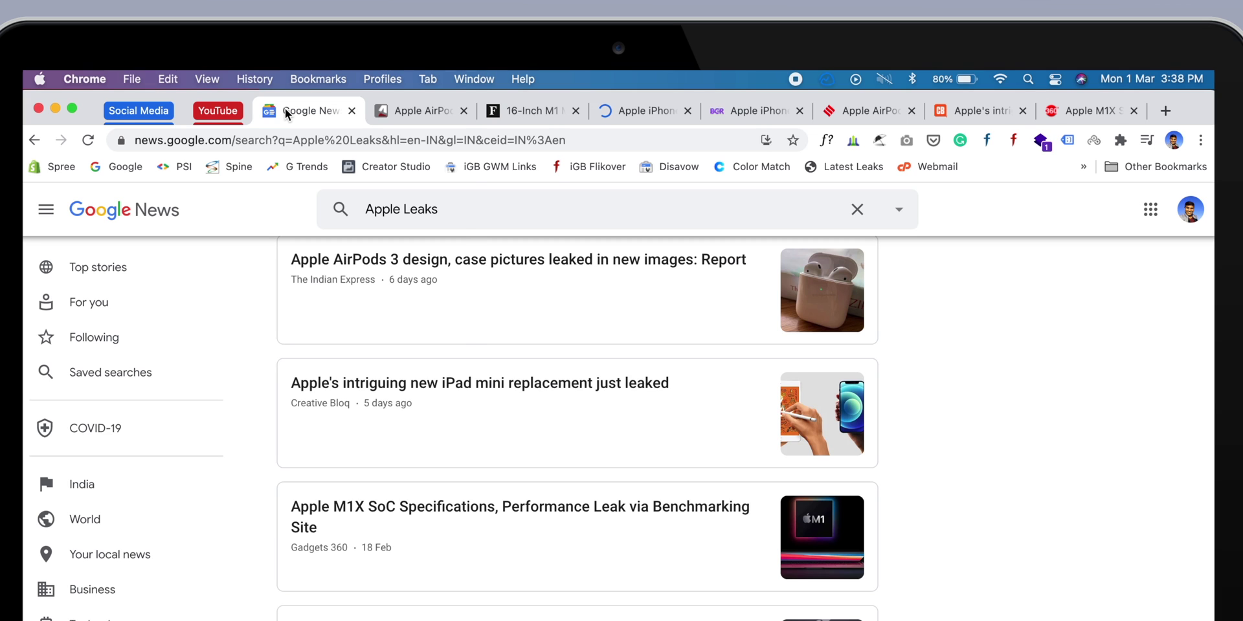
right_click(287, 113)
Step: Start a green tab group named 'Leaks' containing the Google News tab
click(517, 134)
text(Leaks)
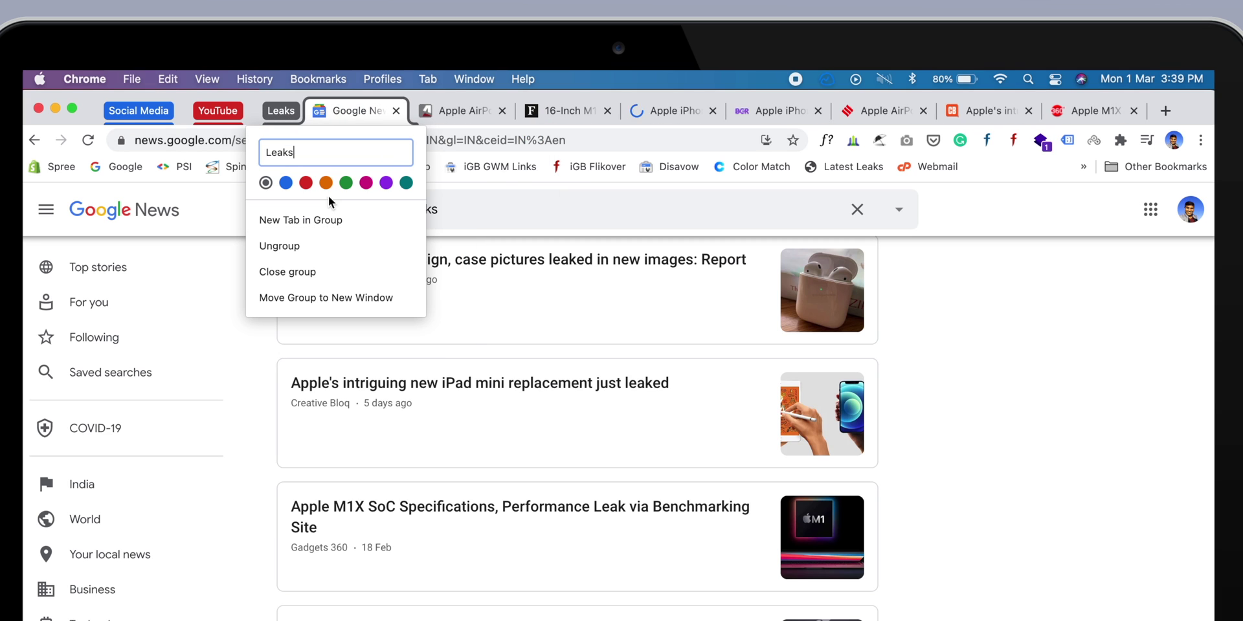
click(345, 182)
click(453, 111)
key(super+9)
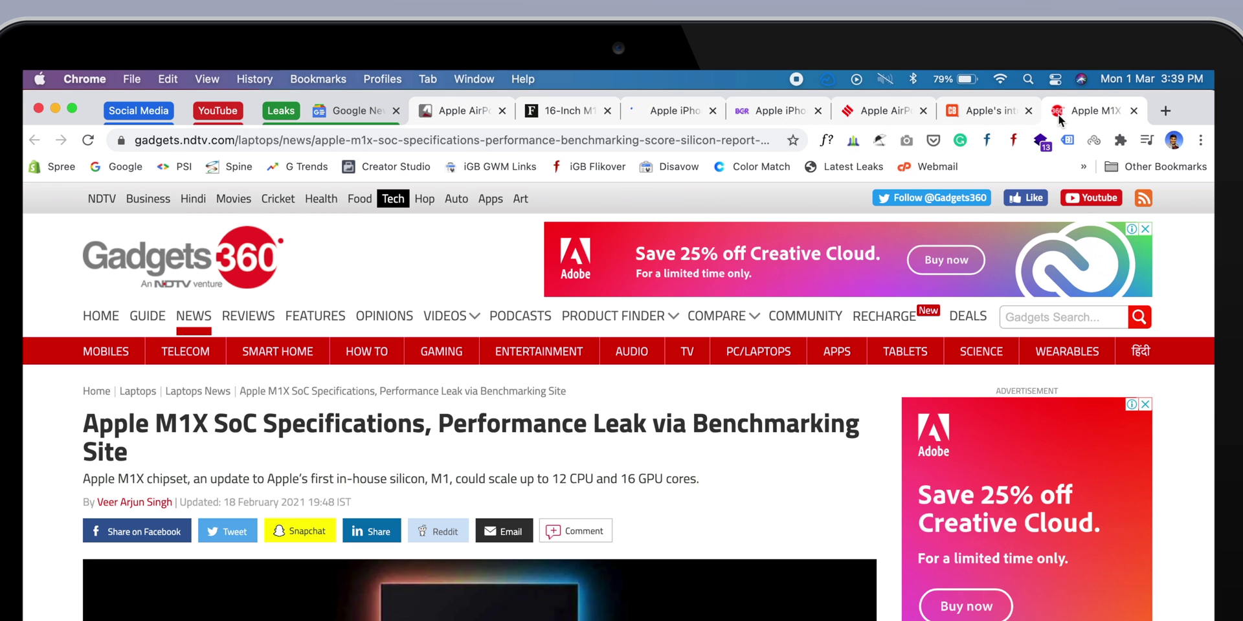
Step: Add the Apple M1X, AirPods, 16-Inch M1 and iPhone article tabs to Leaks
right_click(1059, 120)
click(1110, 200)
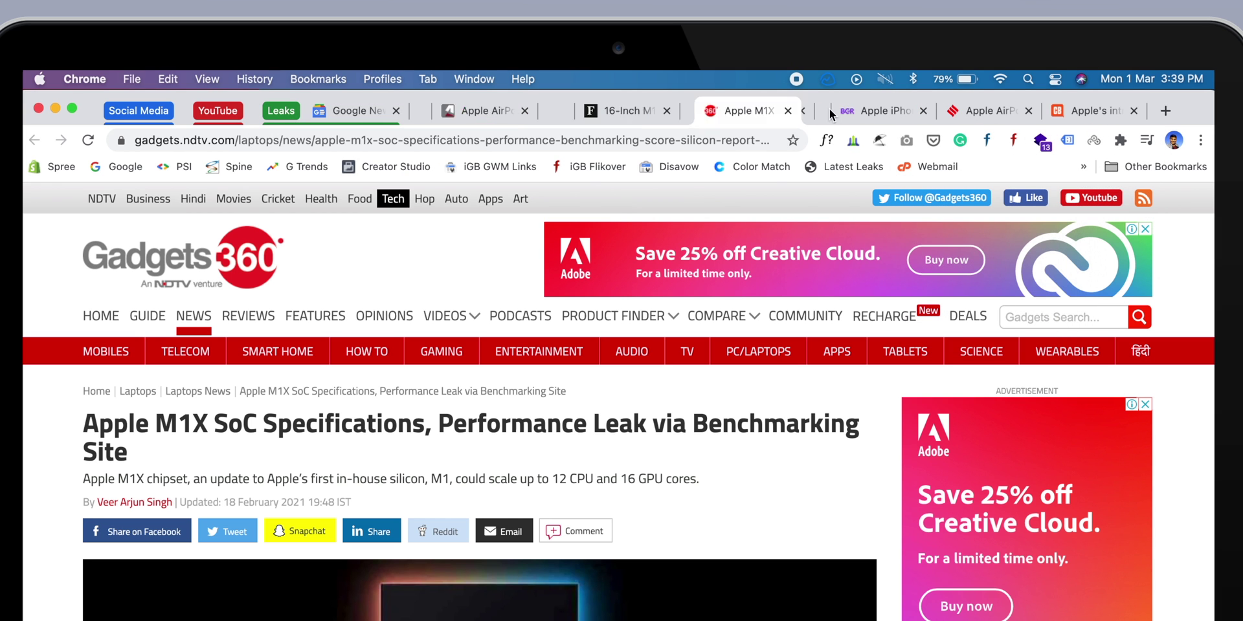
click(466, 111)
right_click(463, 111)
click(670, 256)
click(544, 113)
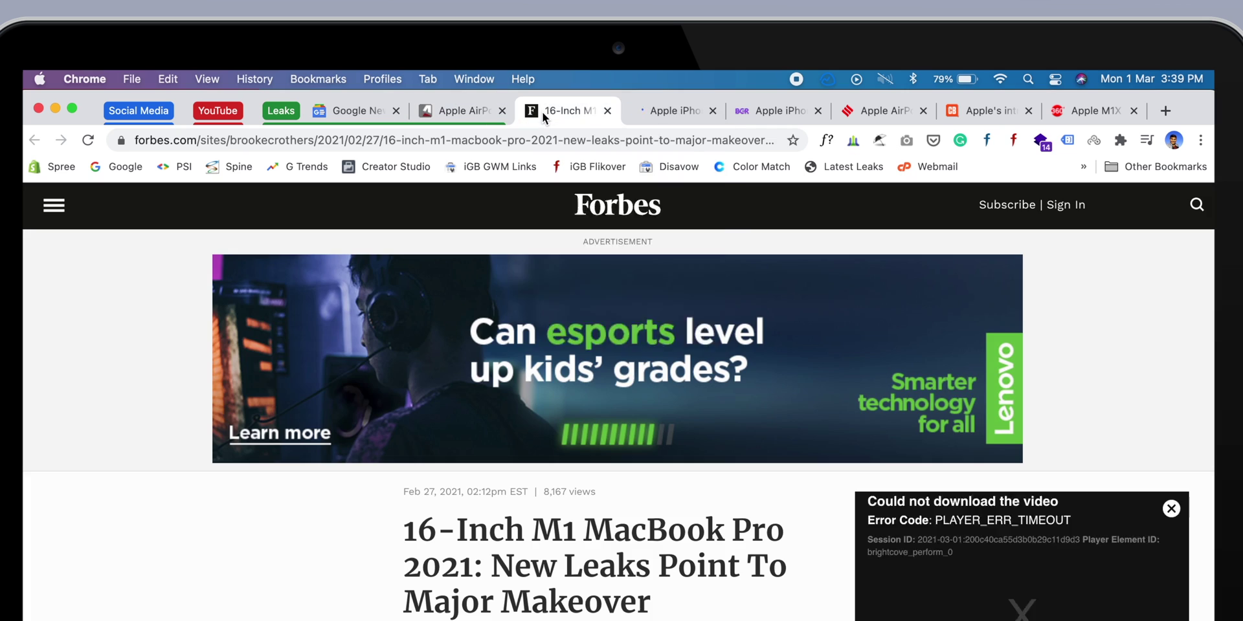
right_click(544, 114)
click(749, 200)
click(673, 110)
right_click(676, 110)
click(888, 208)
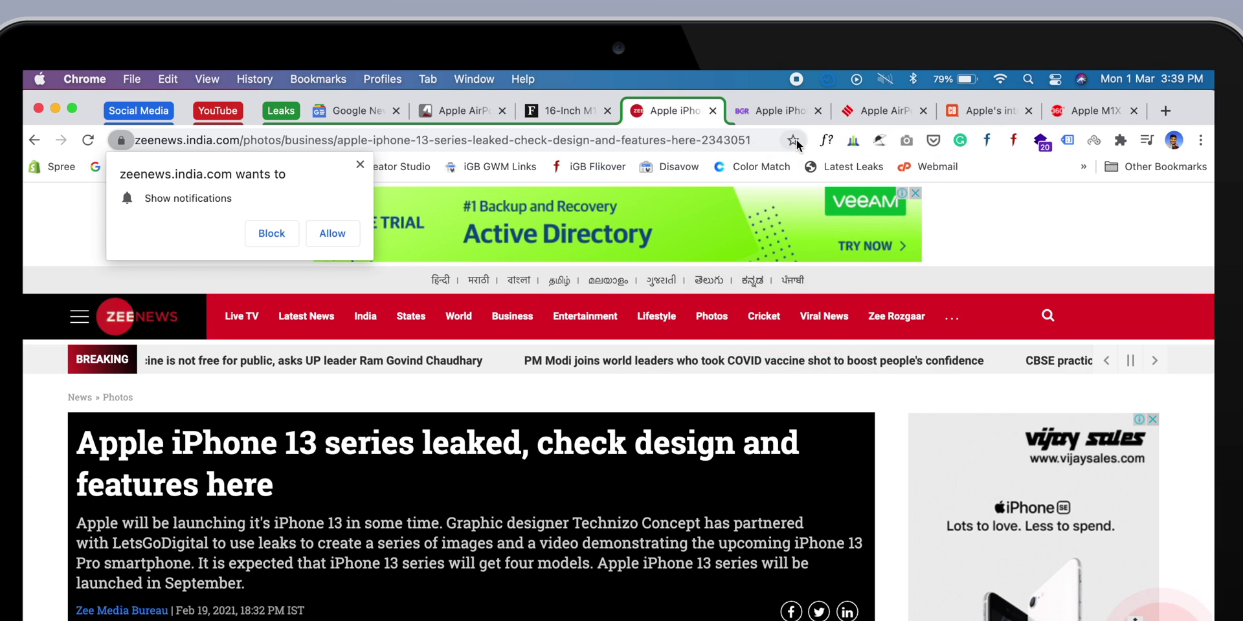
Step: Add the BGR, Indian Express AirPods, Creative Bloq and Apple M1X tabs to Leaks
click(773, 111)
right_click(774, 113)
click(993, 206)
click(884, 111)
right_click(885, 115)
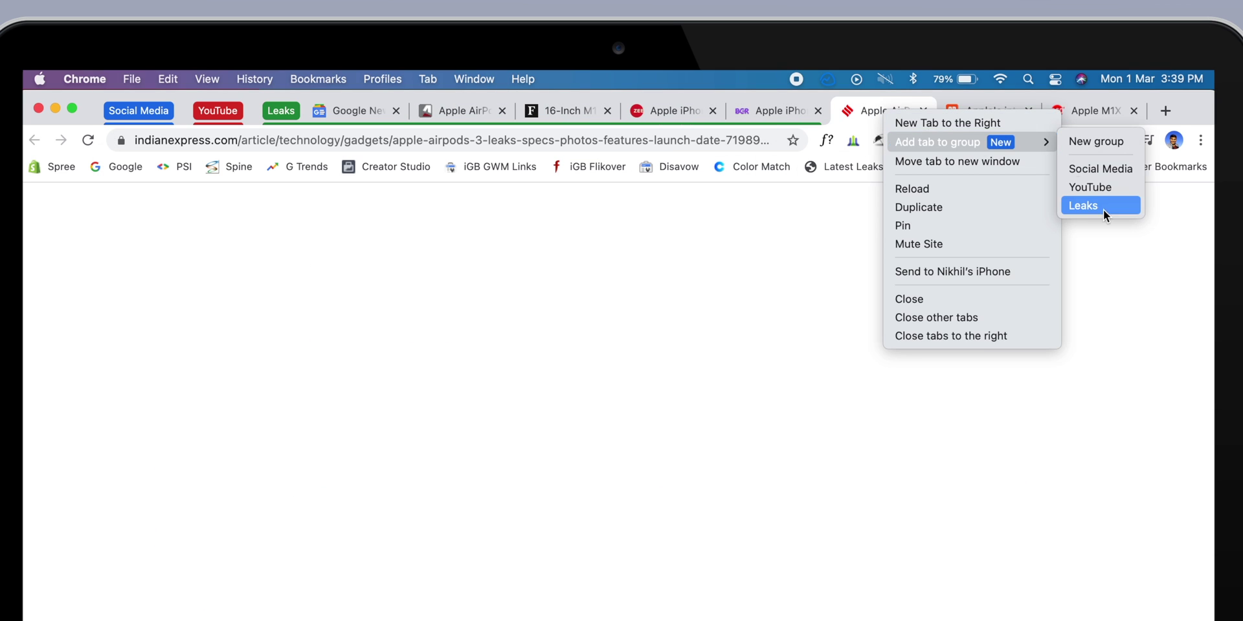
click(1104, 206)
click(1004, 113)
right_click(1021, 113)
click(958, 208)
click(1088, 110)
right_click(1061, 111)
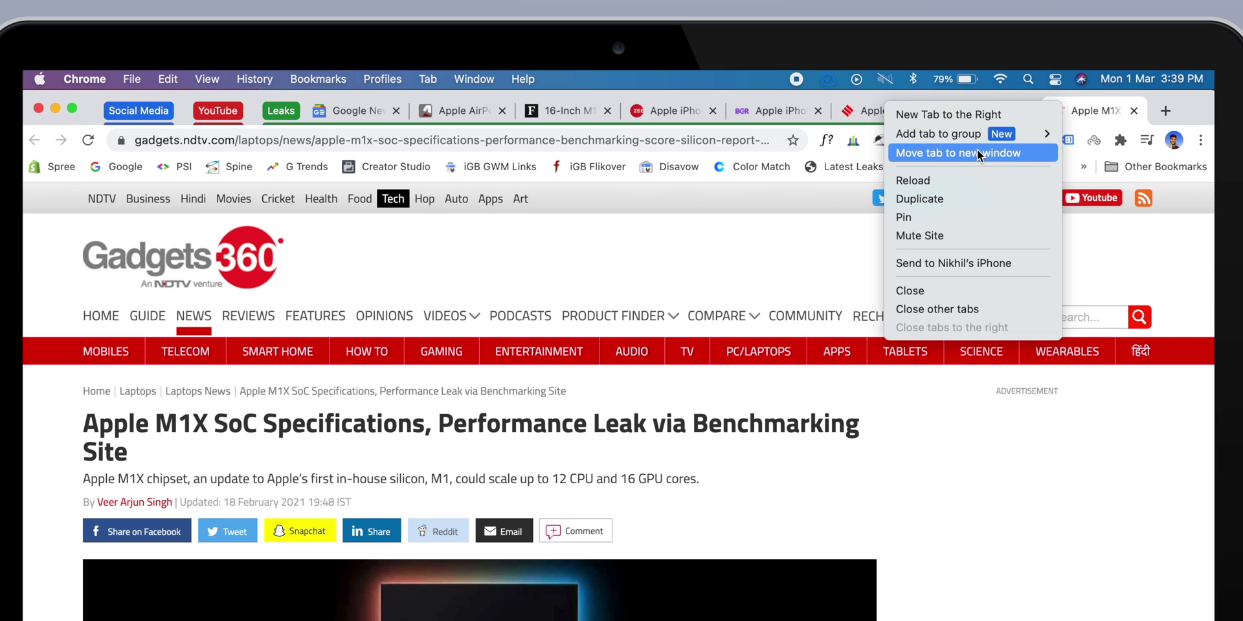
click(1072, 204)
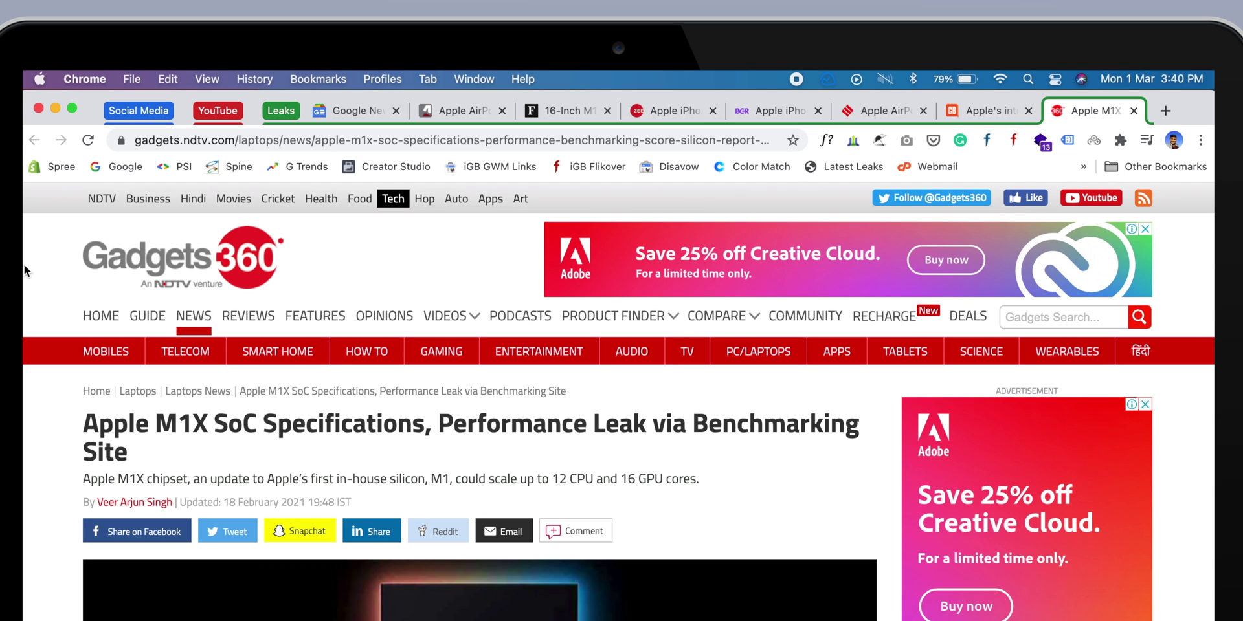
Step: Re-expand the YouTube tab group and collapse the Leaks group
click(235, 114)
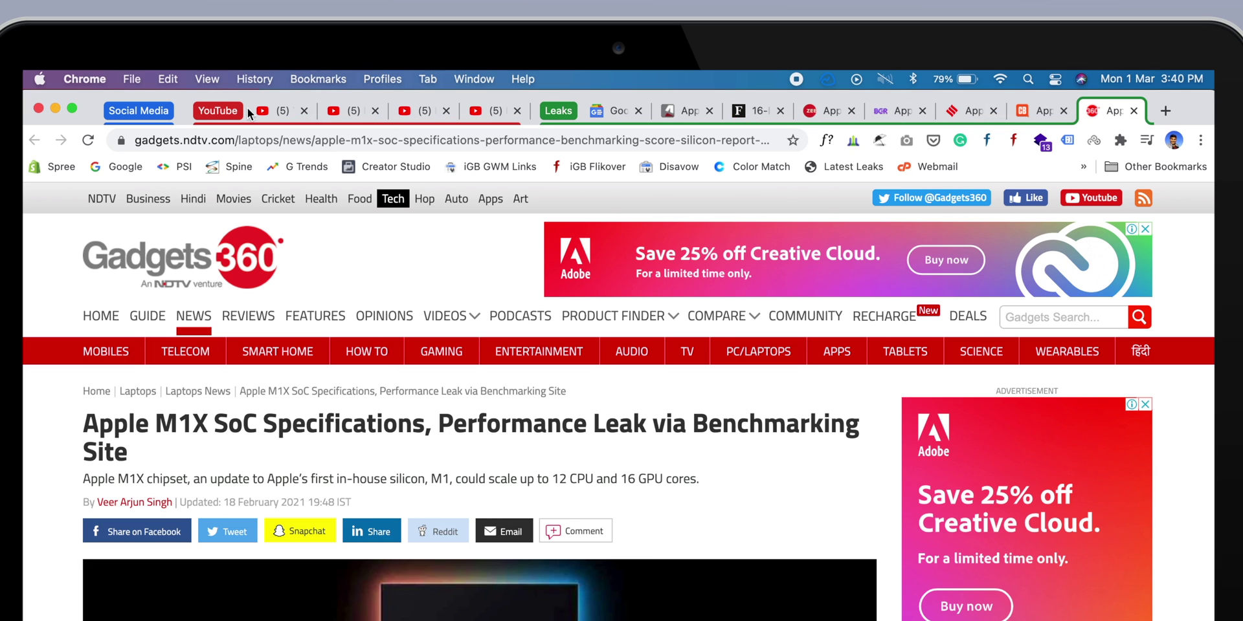
click(545, 115)
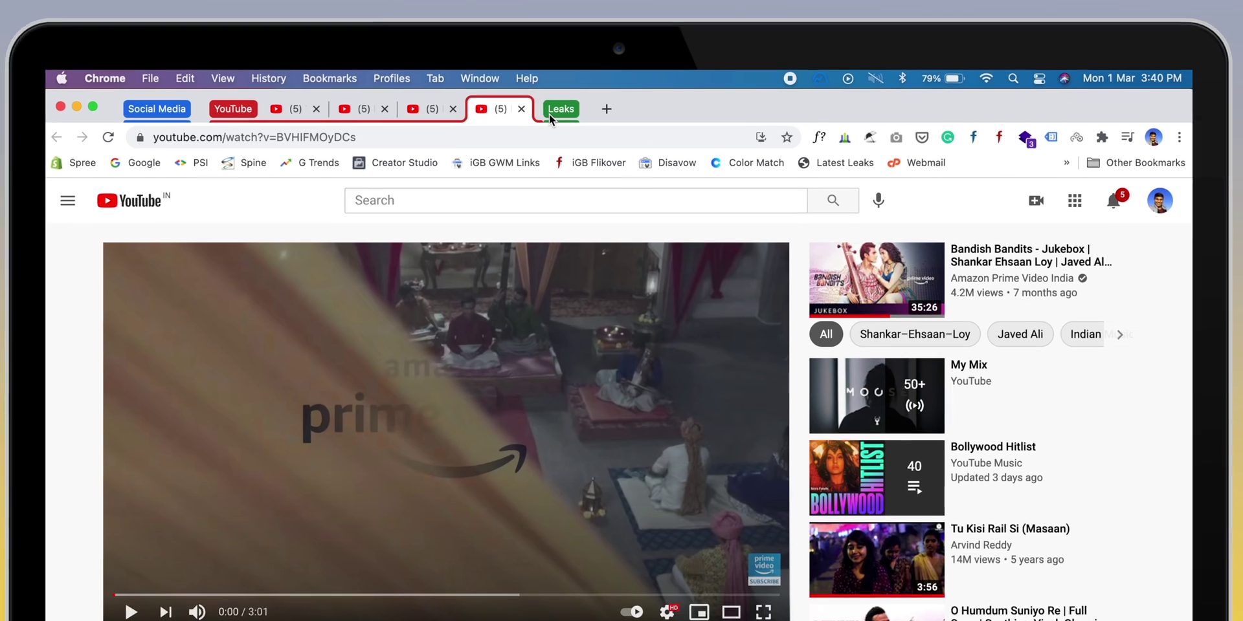